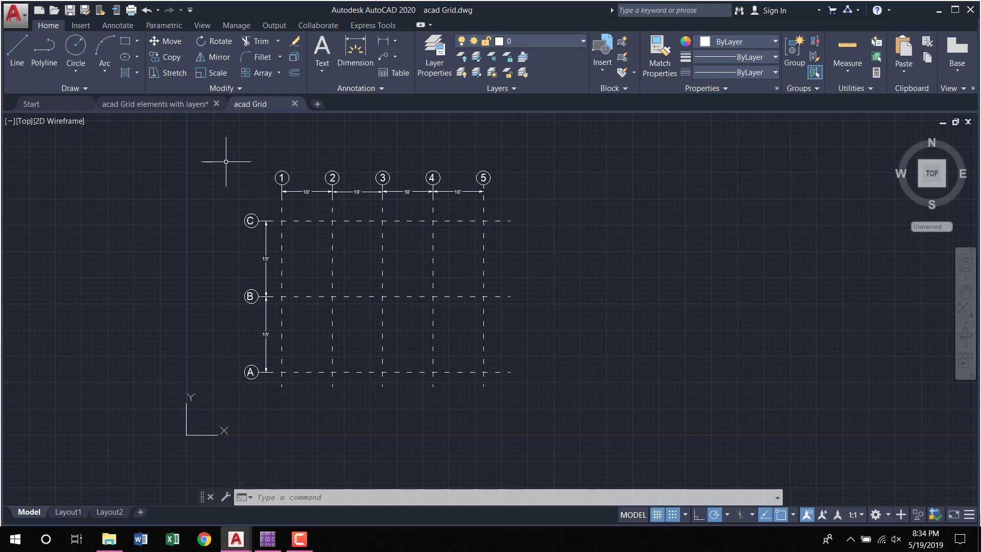
# Save the changes to the acad Grid elements with layers drawing and close all open drawings.
pyautogui.click(179, 109)
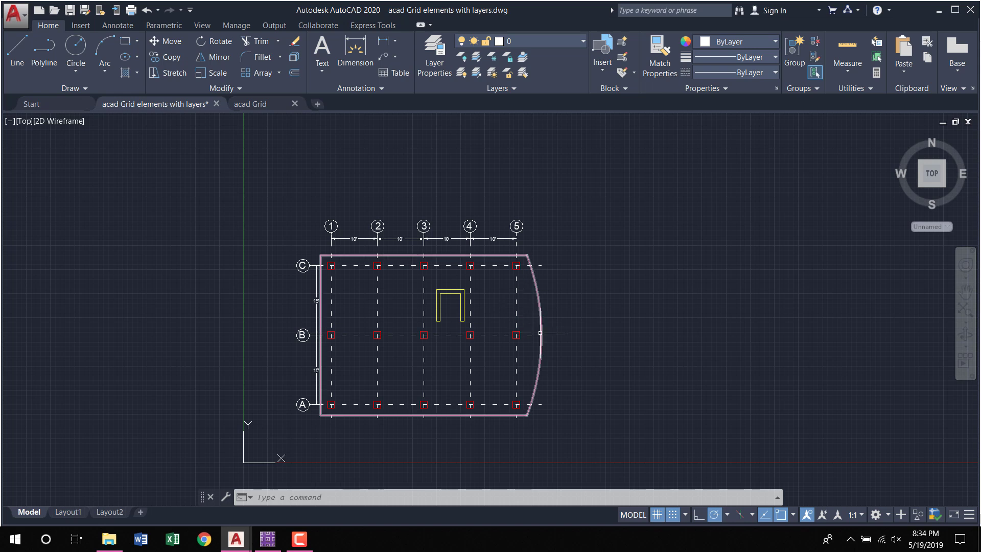
pyautogui.click(216, 104)
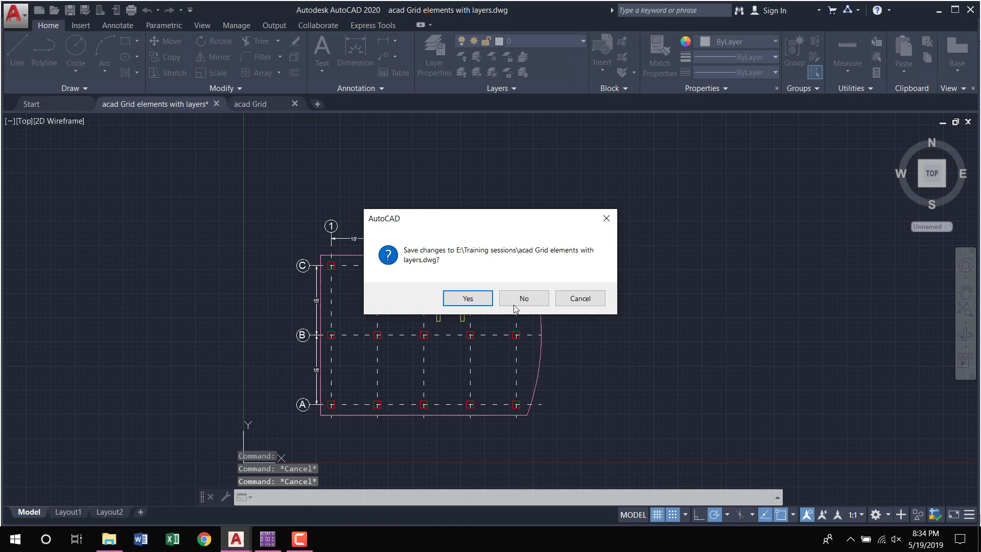
pyautogui.click(478, 305)
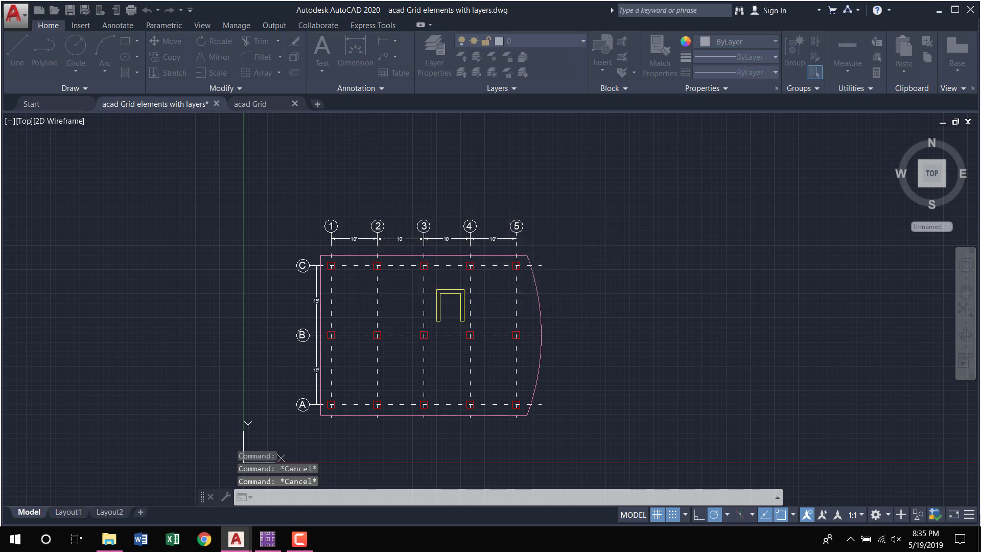
pyautogui.click(163, 104)
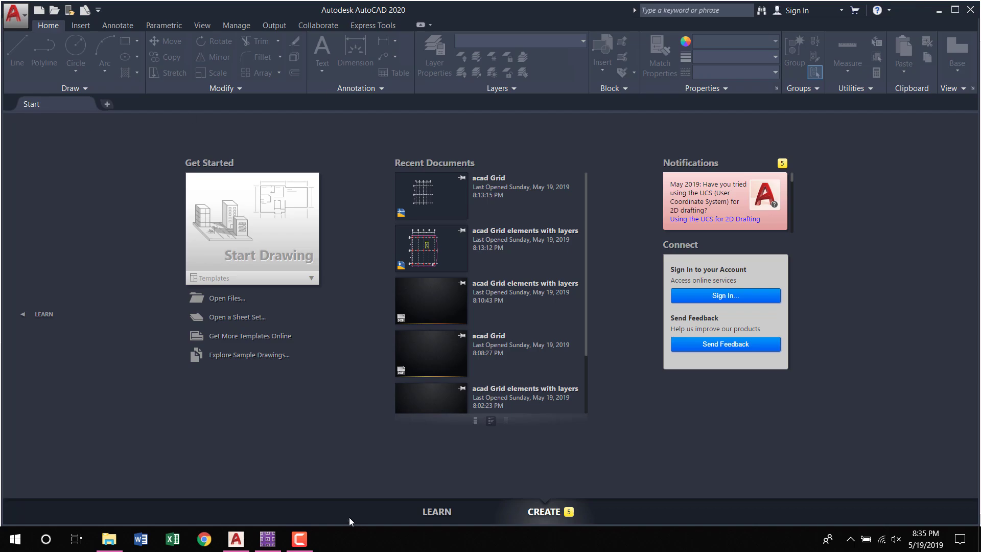
# Switch to SAFE 2016 and create a new model from the Blank template with design code ACI 318-14.
pyautogui.click(268, 539)
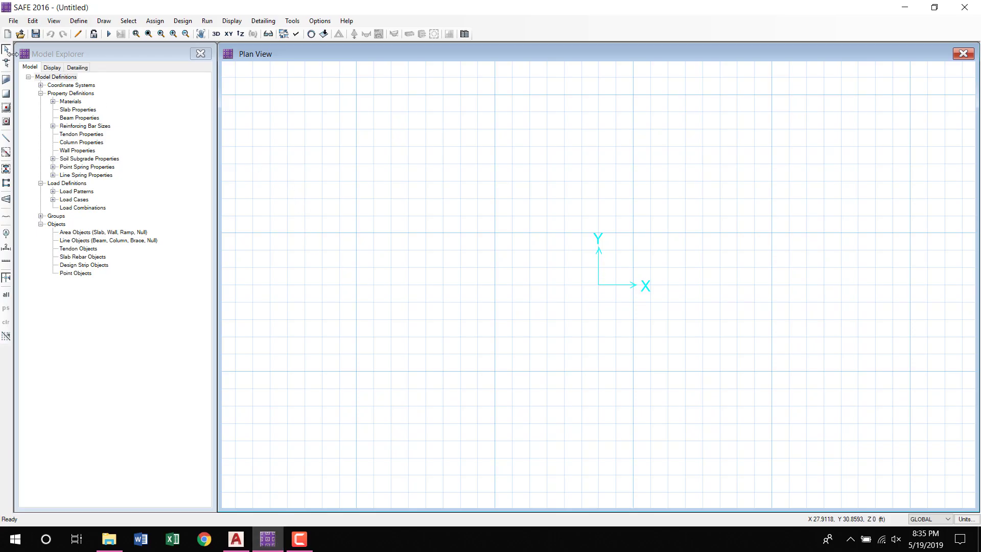
pyautogui.click(13, 21)
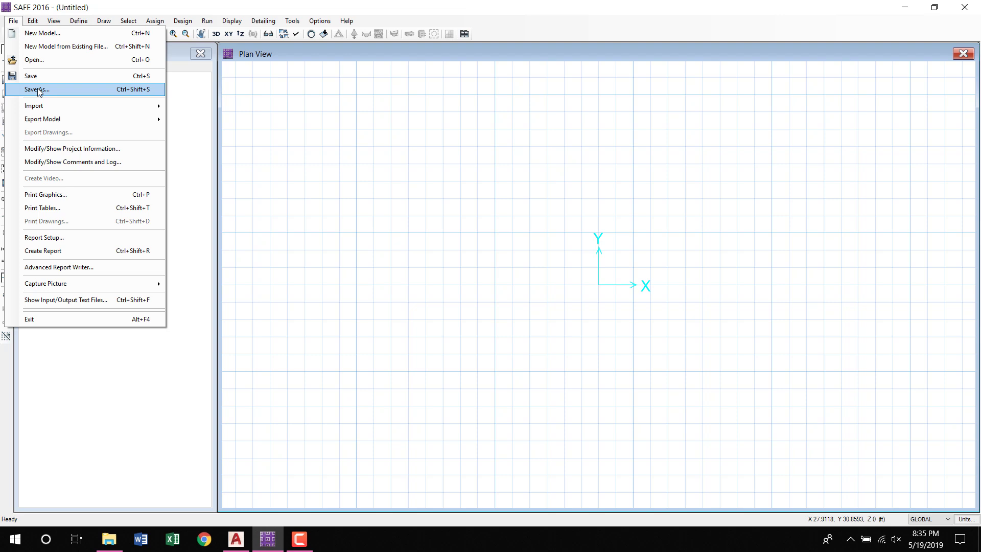
pyautogui.click(33, 33)
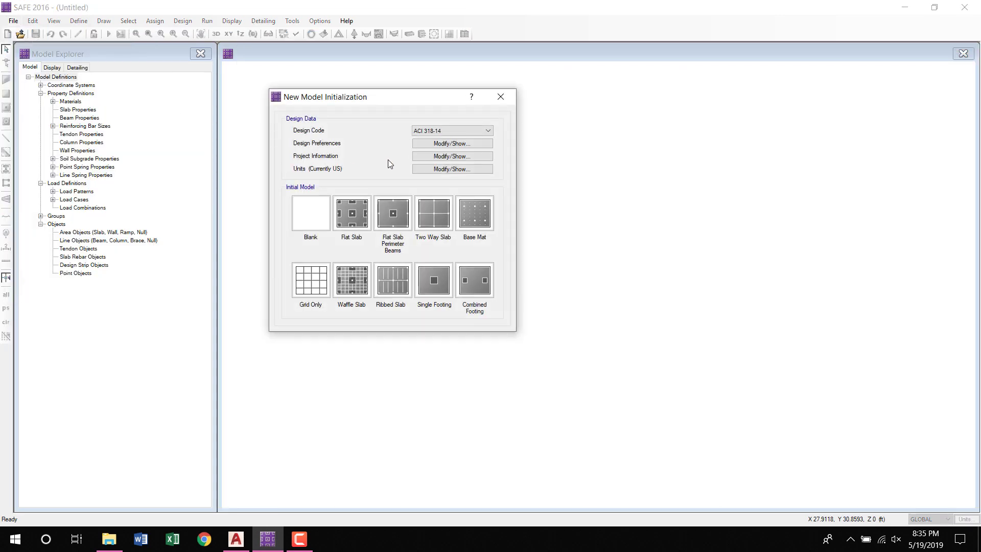
pyautogui.click(310, 220)
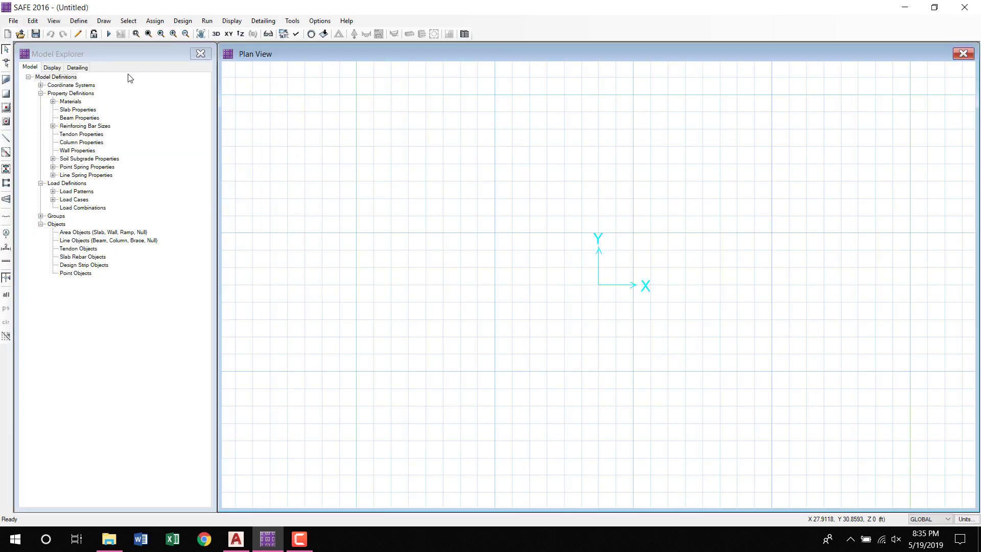
# Import the acad Grid elements with layers DWG as an architectural plan, in inches, at origin 0,0 with scale 1 and center lines added.
pyautogui.click(13, 21)
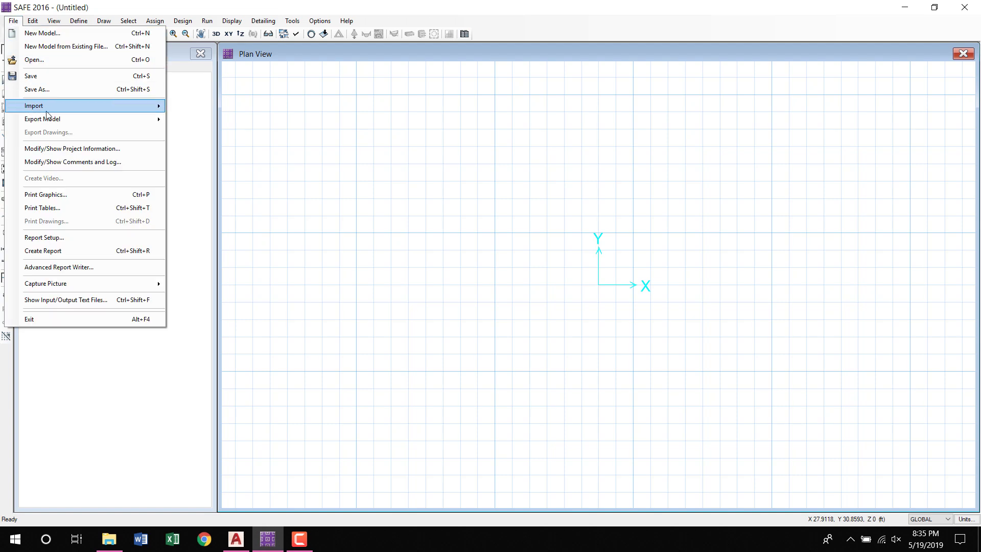
pyautogui.moveTo(48, 107)
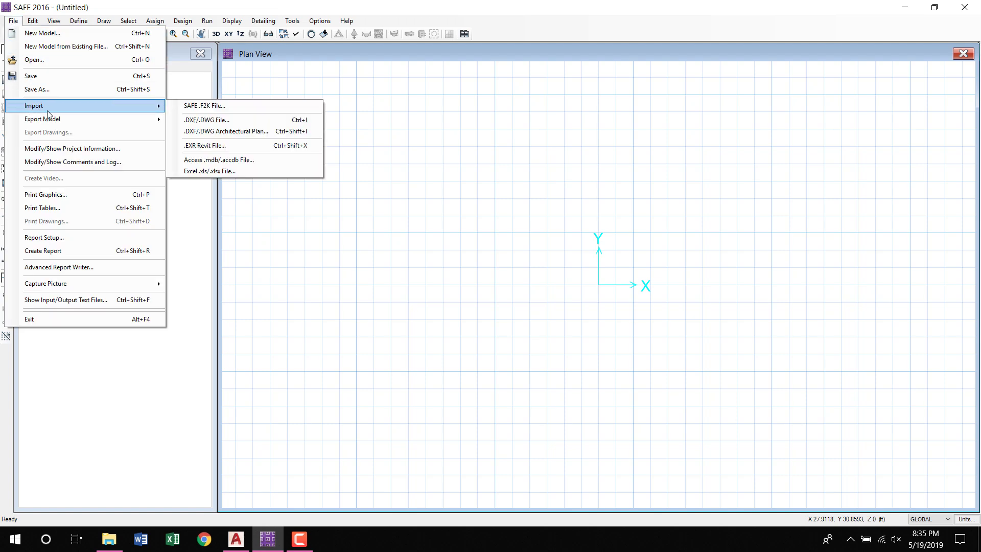
pyautogui.click(243, 131)
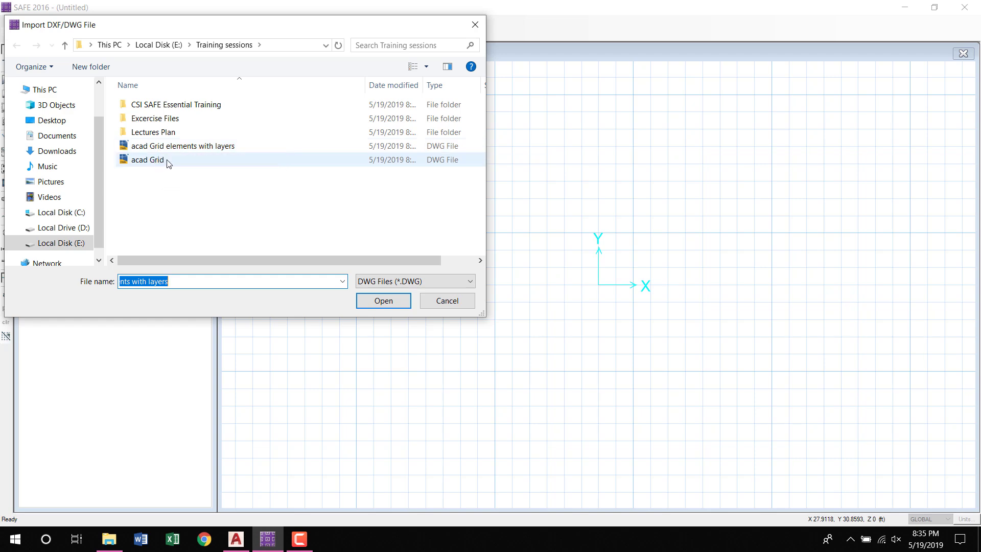
pyautogui.click(198, 151)
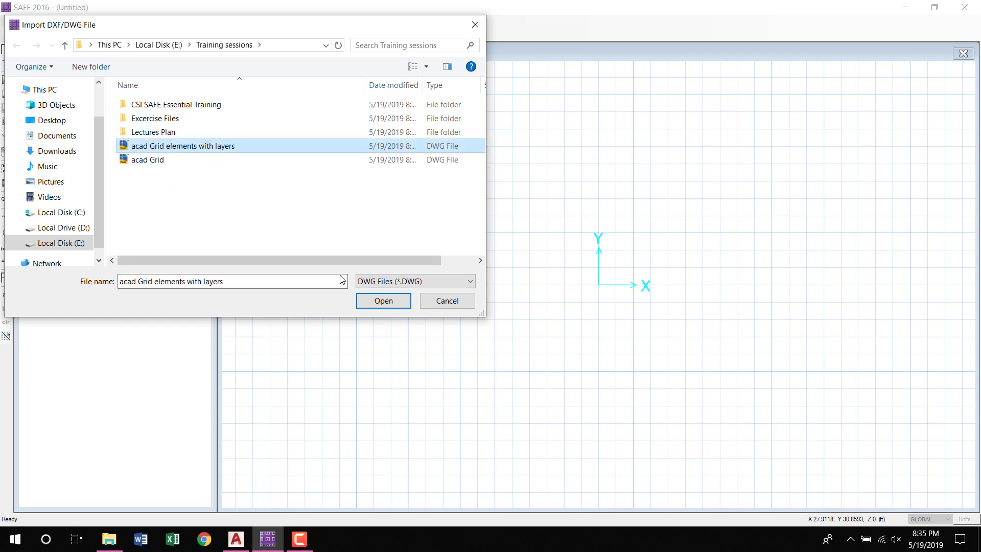
pyautogui.click(382, 301)
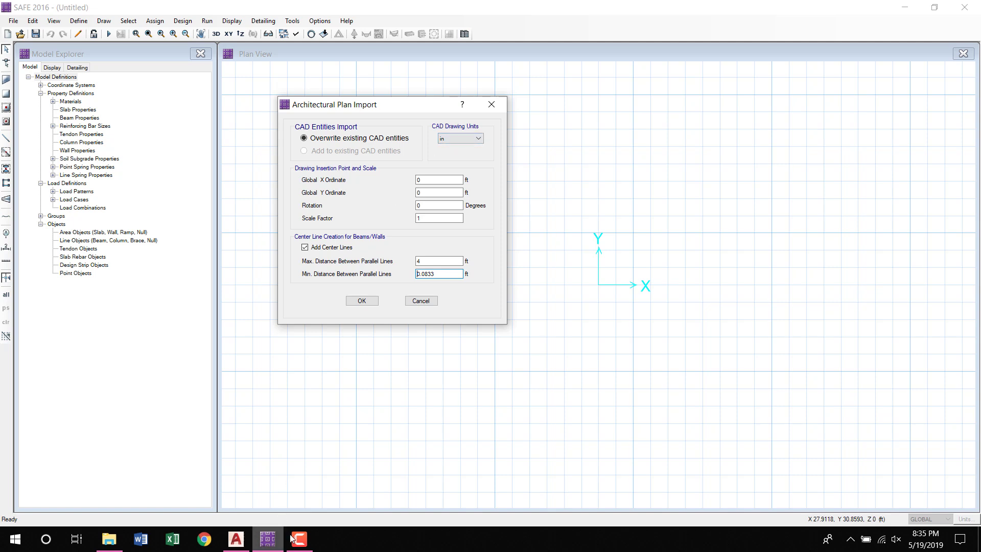
pyautogui.moveTo(251, 540)
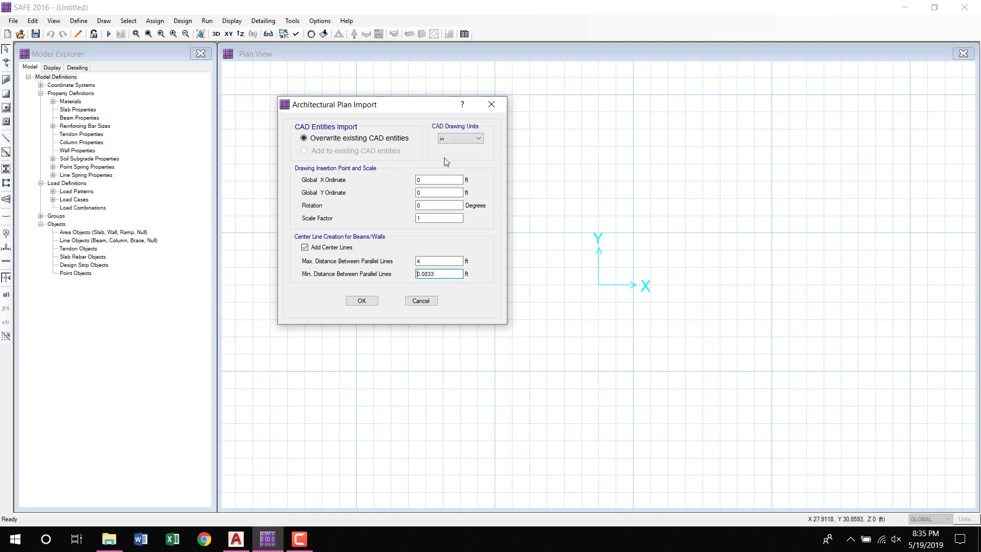
pyautogui.click(361, 300)
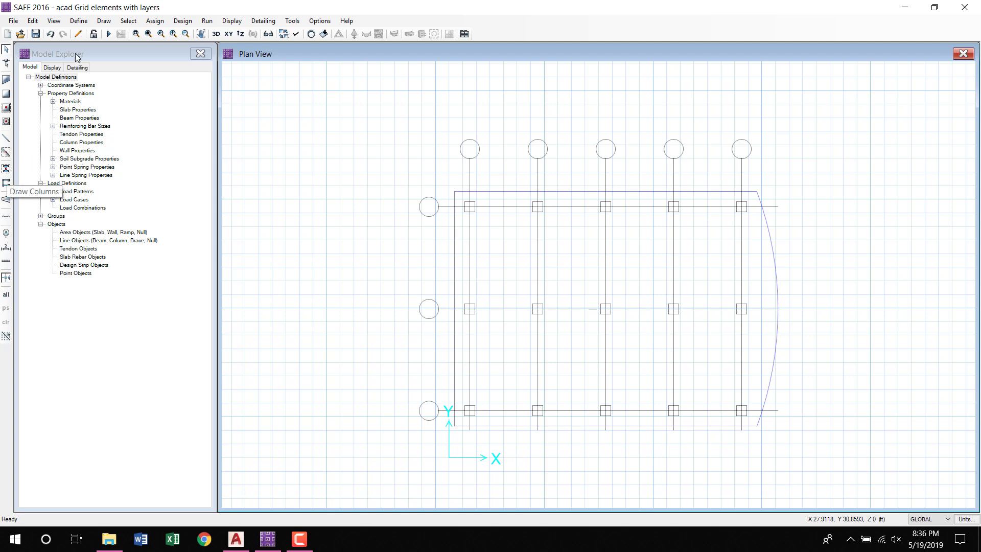
# Add a rectangular column property COL1 in 4000Psi concrete, including the automatic rigid zone area over the column.
pyautogui.click(79, 21)
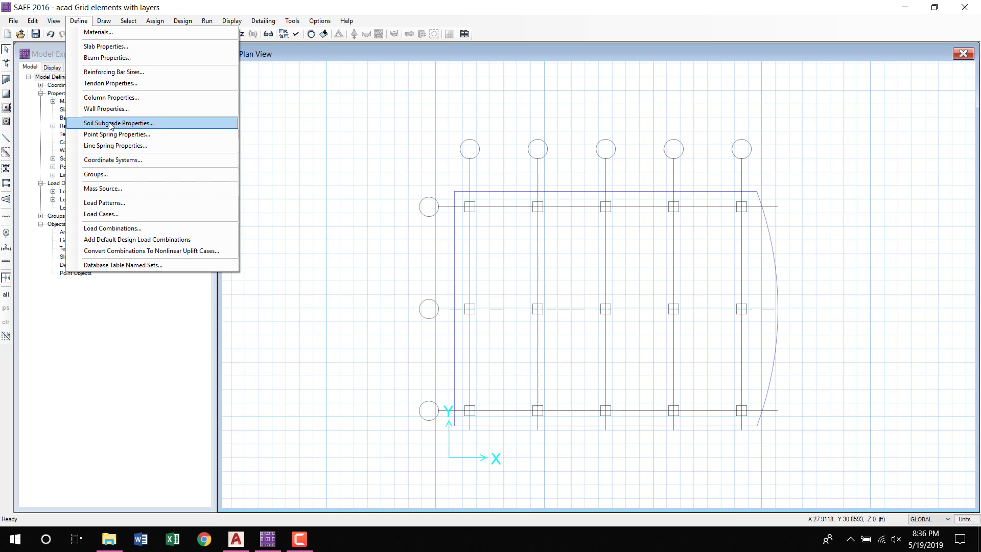
pyautogui.click(111, 97)
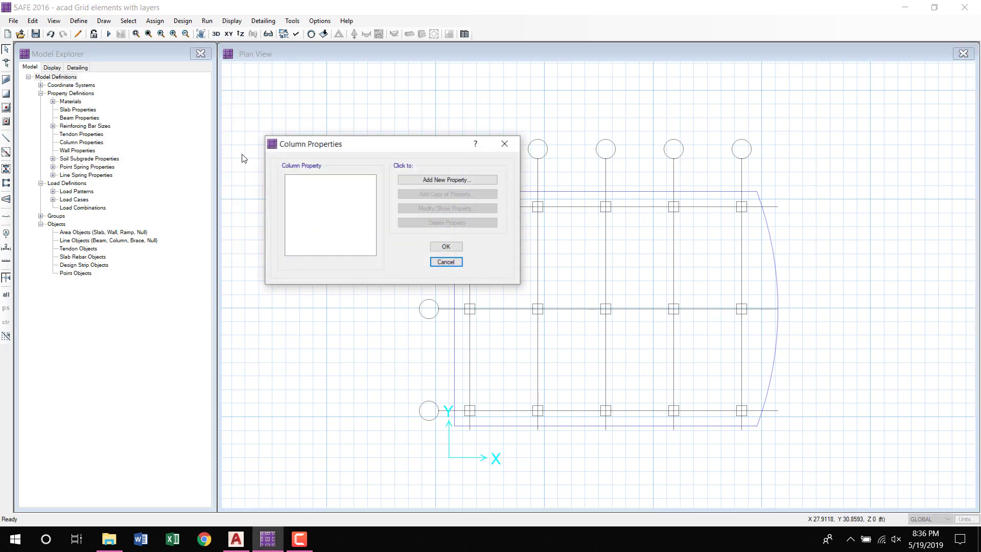
pyautogui.click(433, 180)
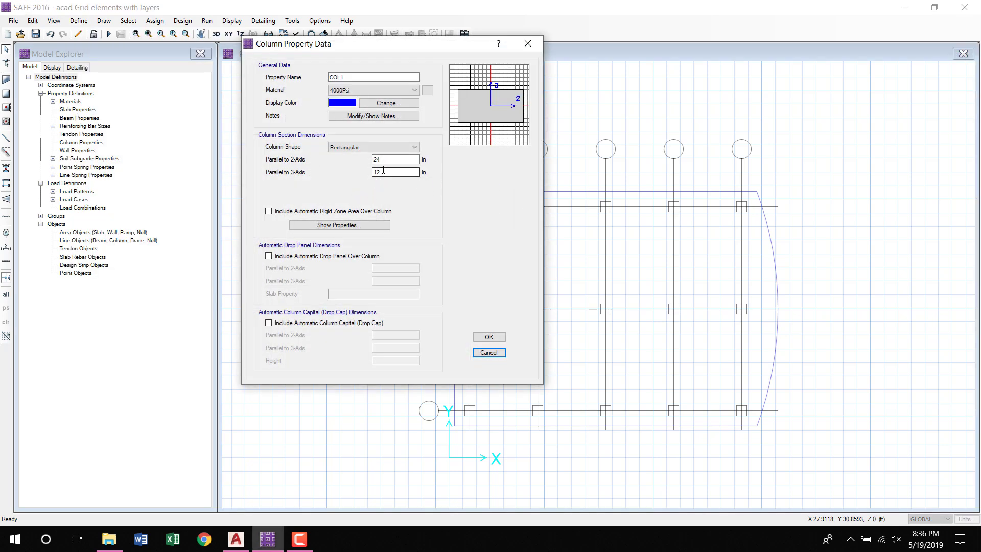
pyautogui.click(268, 210)
pyautogui.click(489, 336)
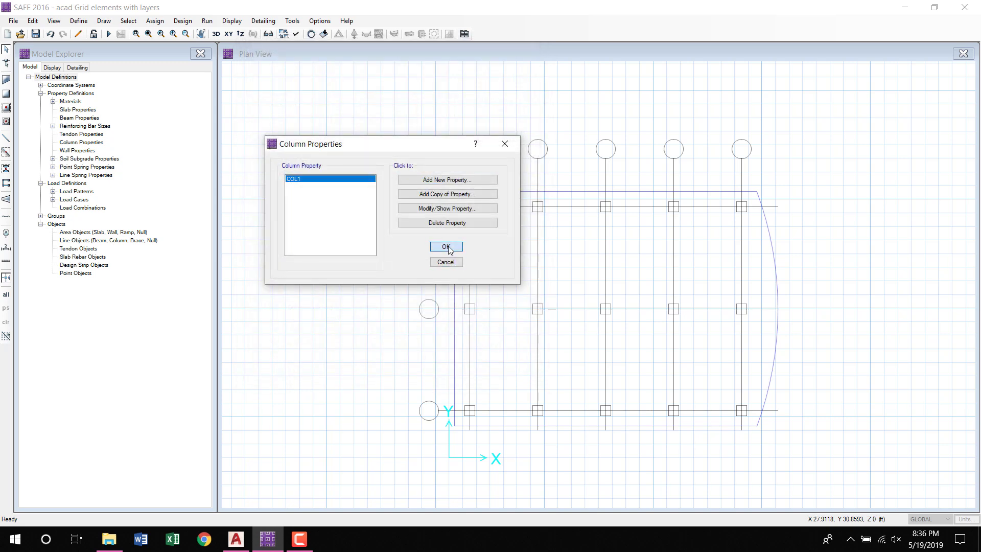
pyautogui.click(447, 248)
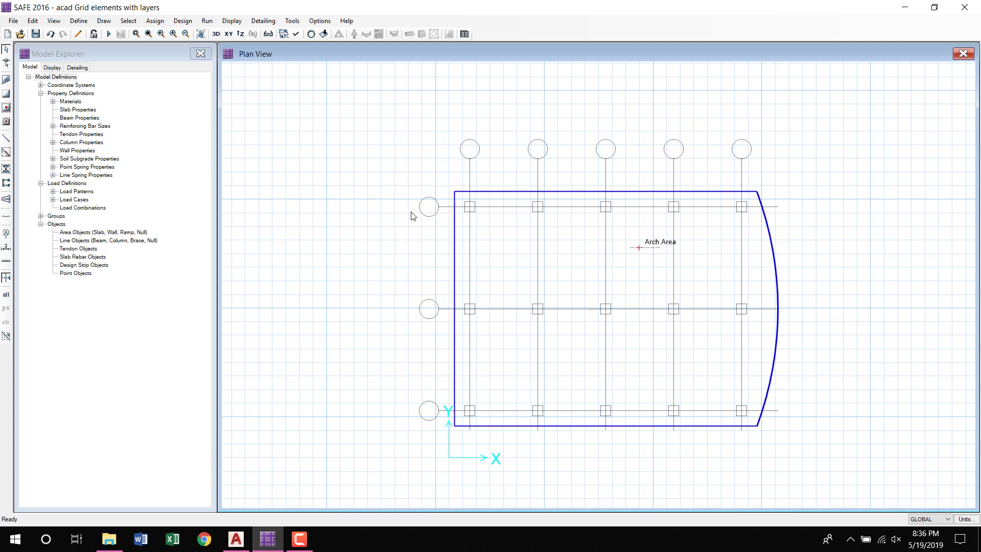
# In column draw mode with COL1, convert the first two architectural column outlines of the plan's upper row to SAFE columns.
pyautogui.scroll(3, 525, 325)
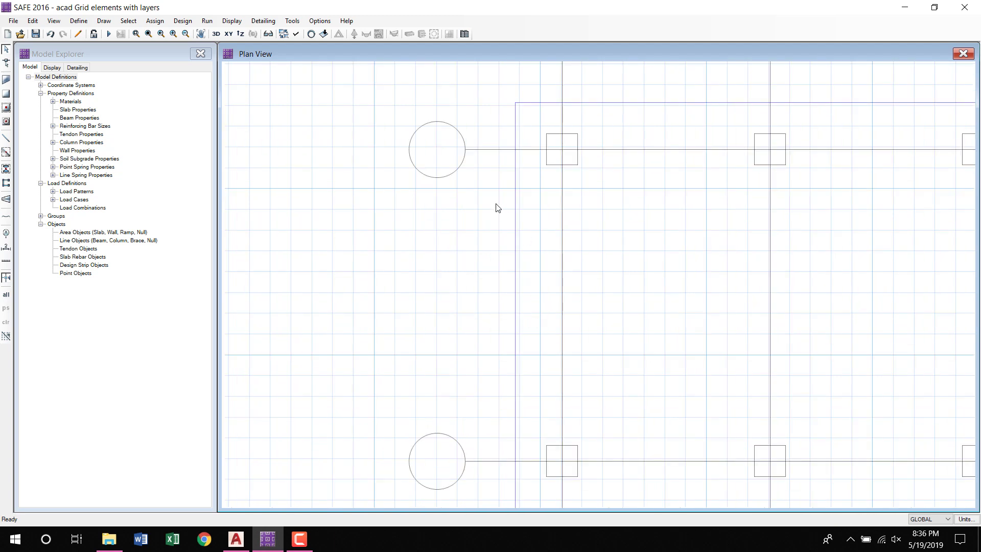
pyautogui.click(6, 169)
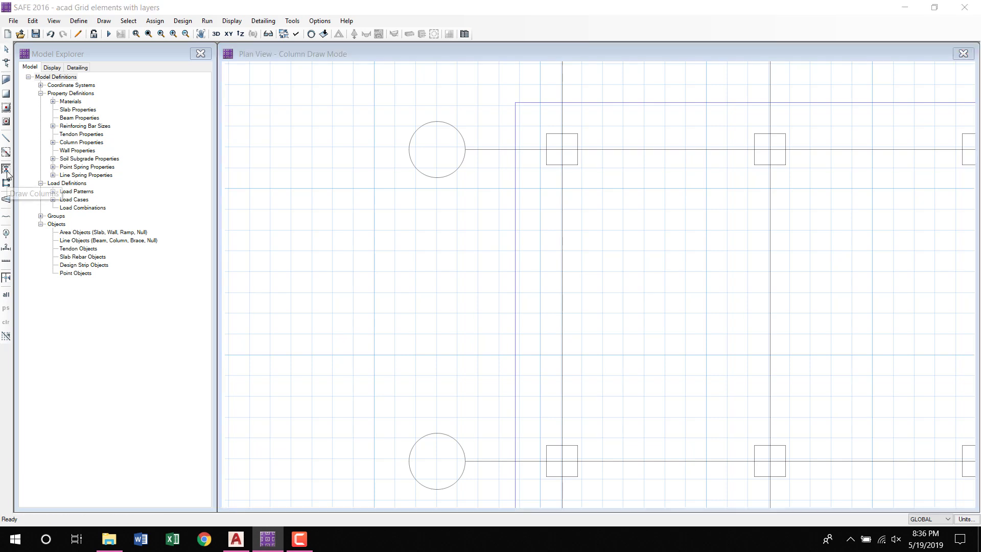
pyautogui.moveTo(895, 72)
pyautogui.mouseDown()
pyautogui.moveTo(468, 74)
pyautogui.moveTo(344, 103)
pyautogui.mouseUp()
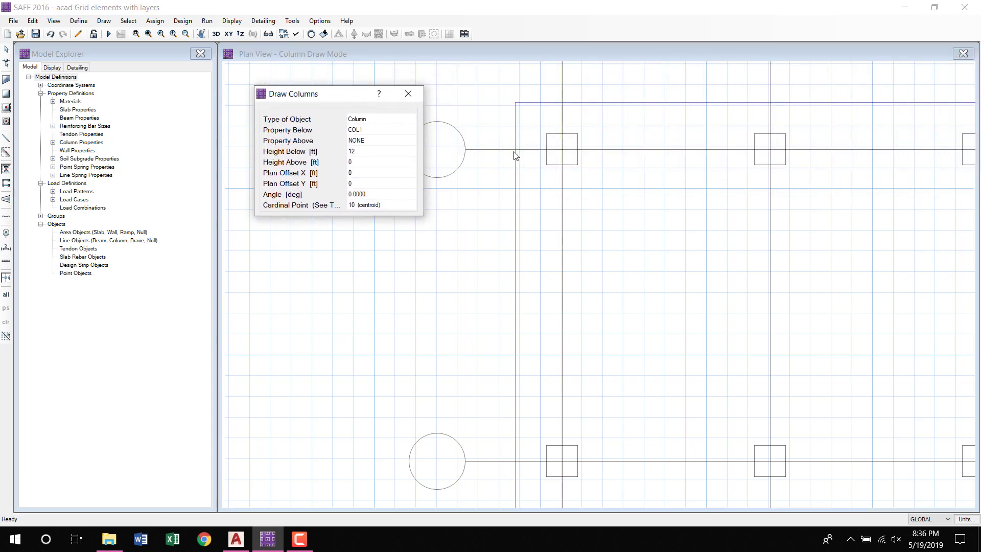
pyautogui.click(559, 51)
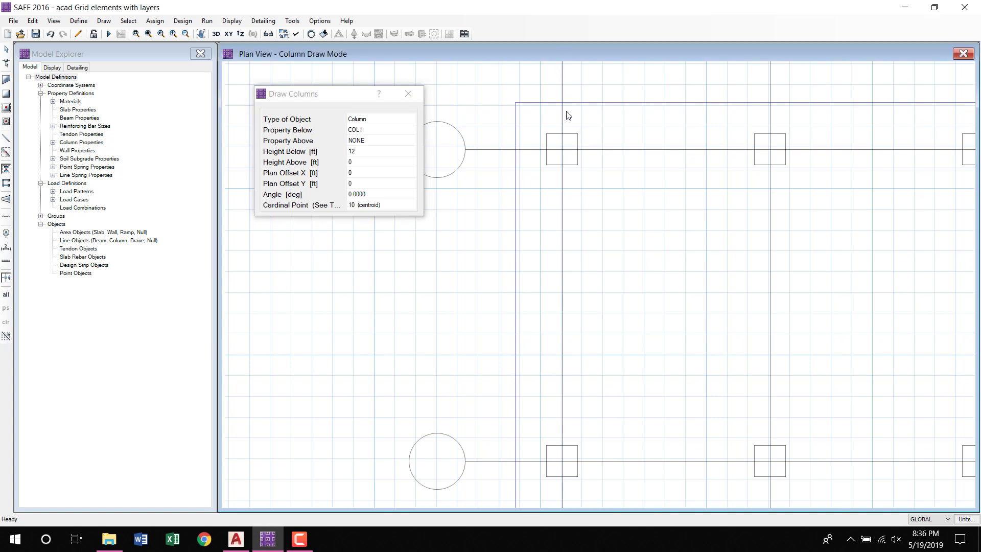
pyautogui.rightClick(572, 138)
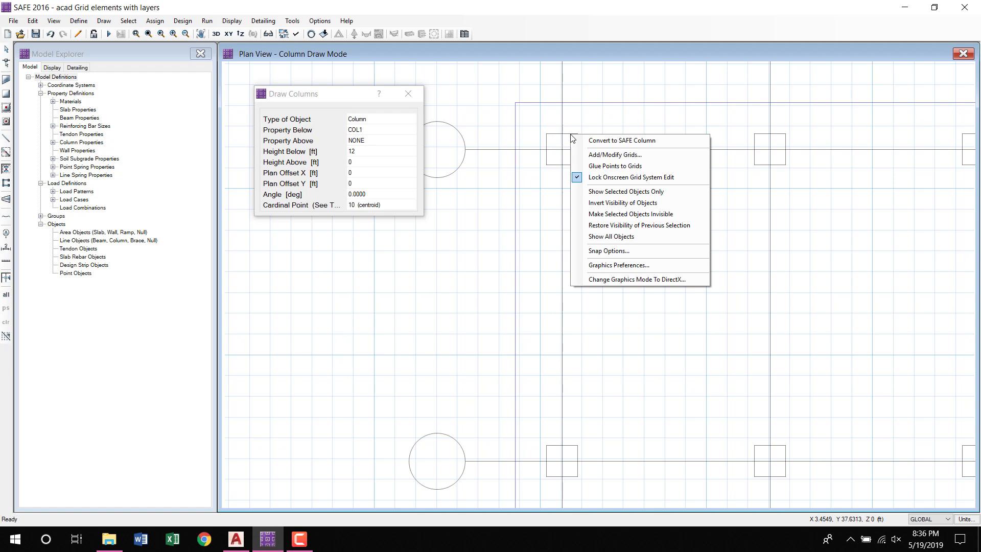
pyautogui.click(602, 142)
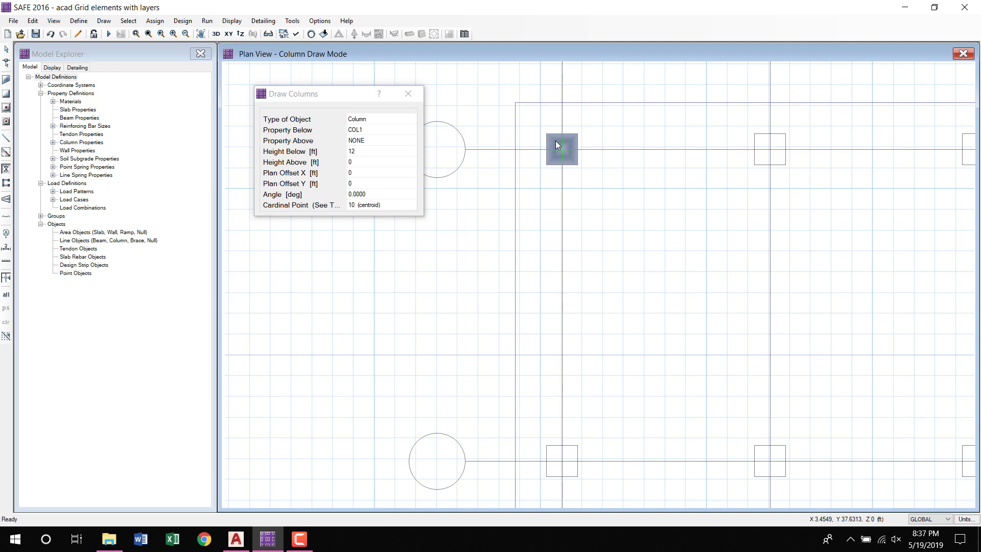
pyautogui.rightClick(780, 138)
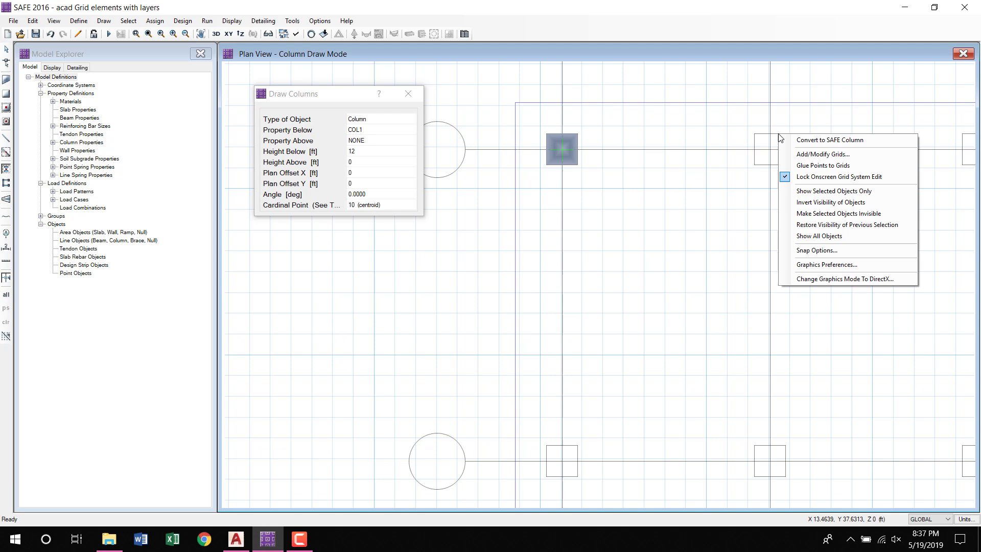
pyautogui.click(795, 143)
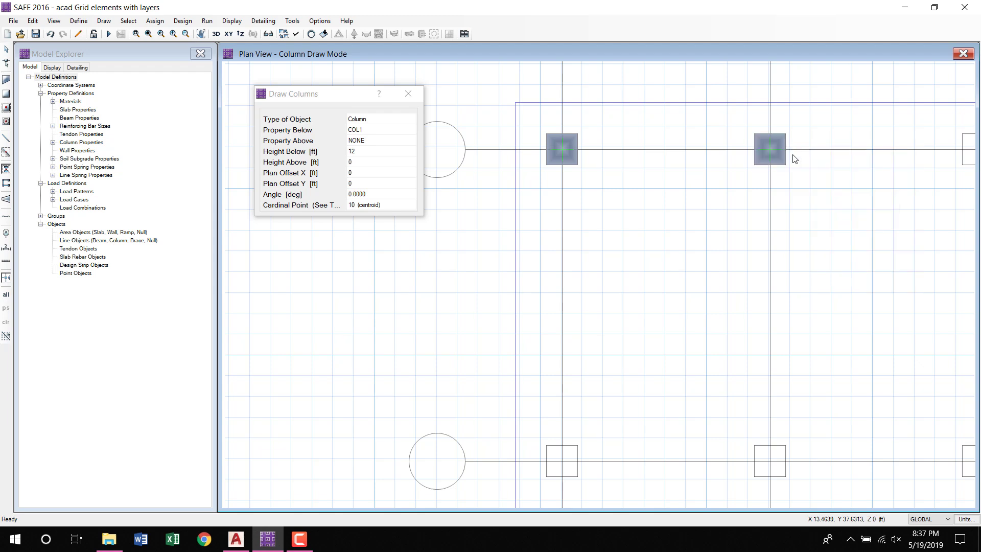
# Convert the first two architectural column outlines of the plan's middle row to SAFE columns.
pyautogui.rightClick(572, 450)
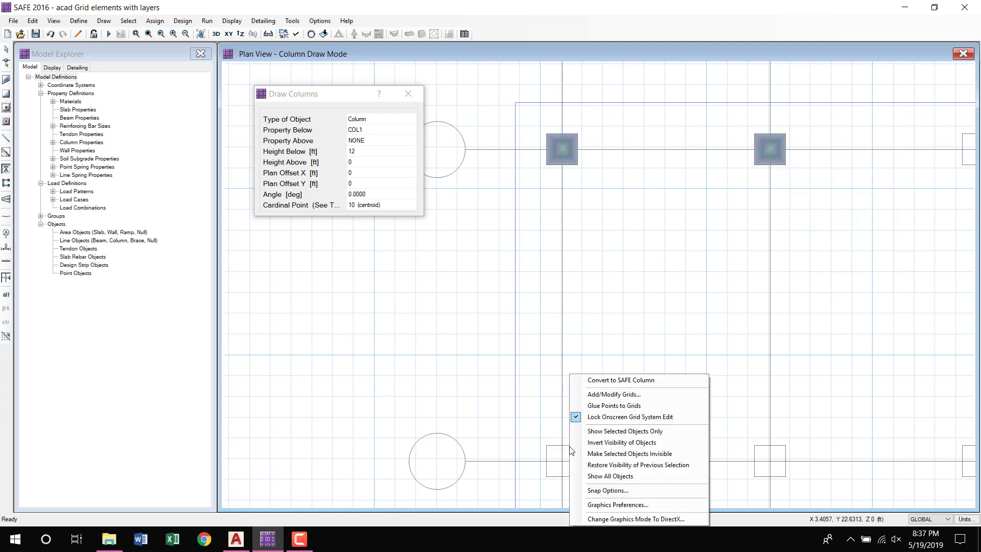
pyautogui.click(615, 380)
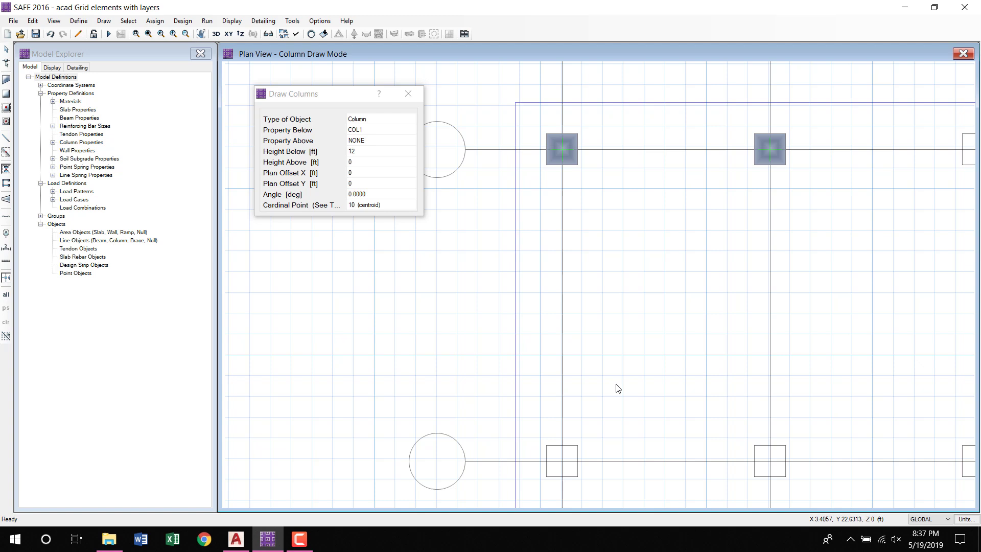
pyautogui.rightClick(777, 450)
pyautogui.click(817, 381)
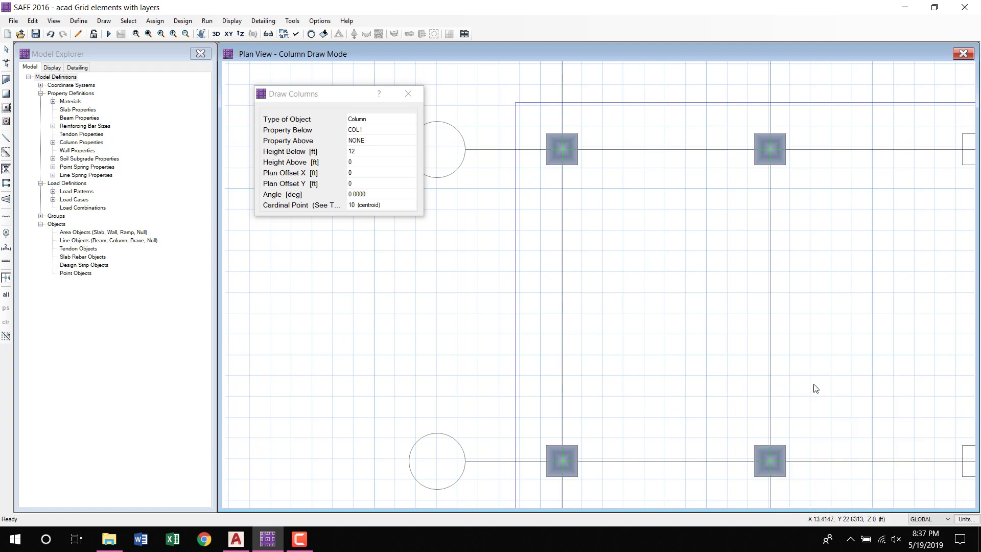
# Examine the material and section dimensions of column property COL2, and dismiss the column drawing settings.
pyautogui.click(233, 35)
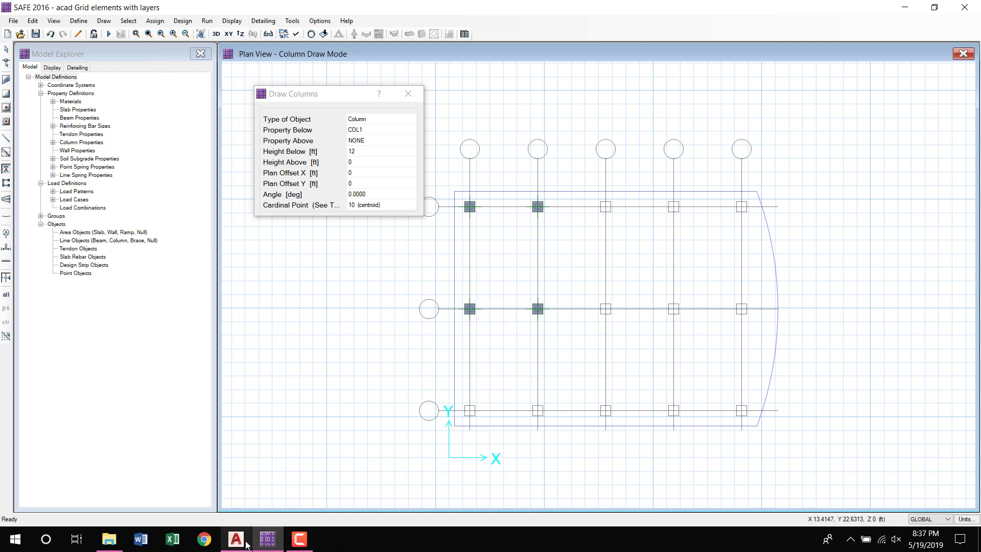
pyautogui.moveTo(248, 539)
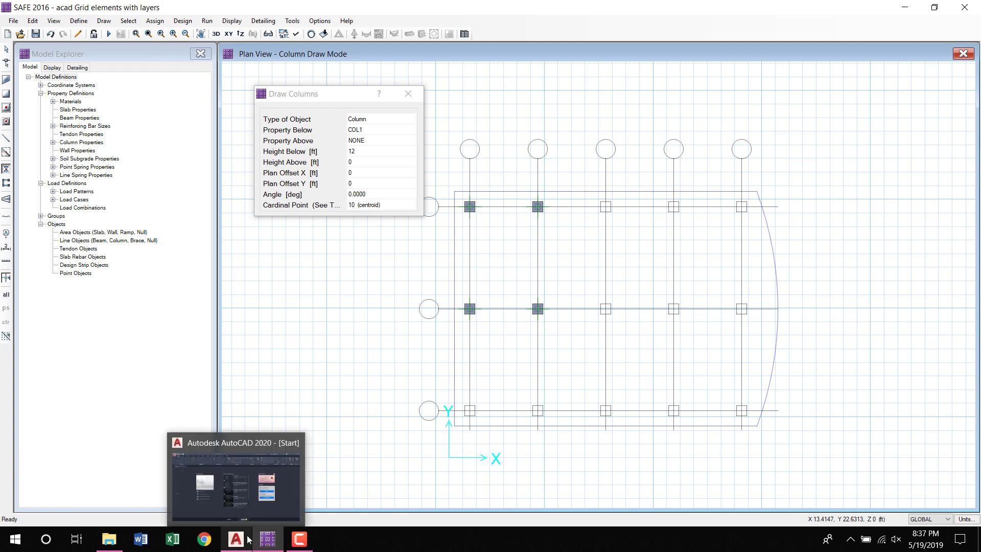
pyautogui.click(79, 20)
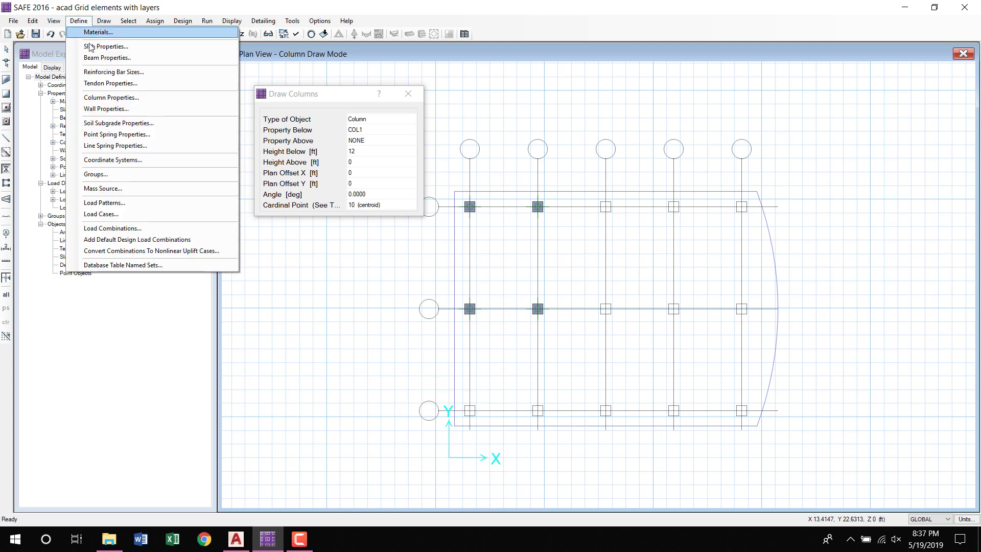
pyautogui.click(105, 99)
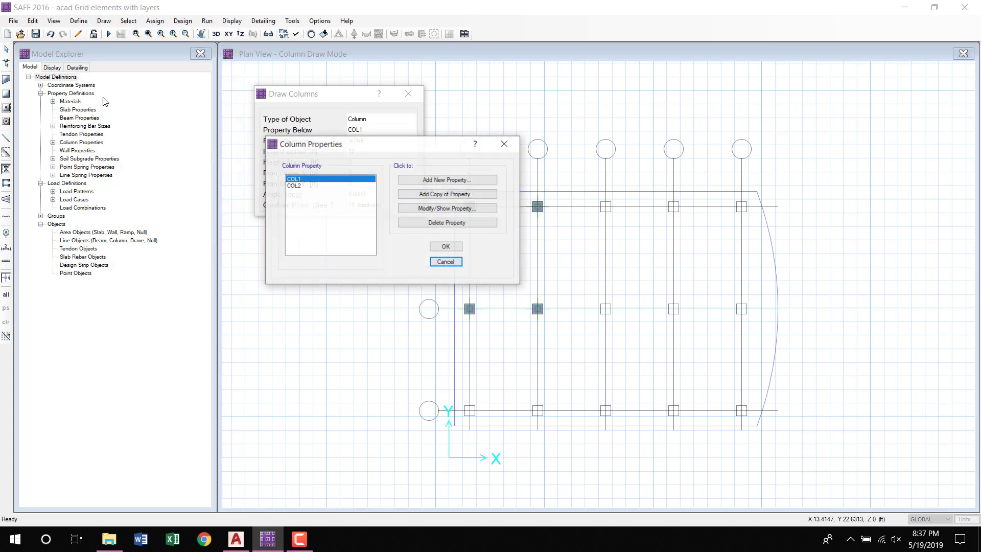
pyautogui.click(294, 186)
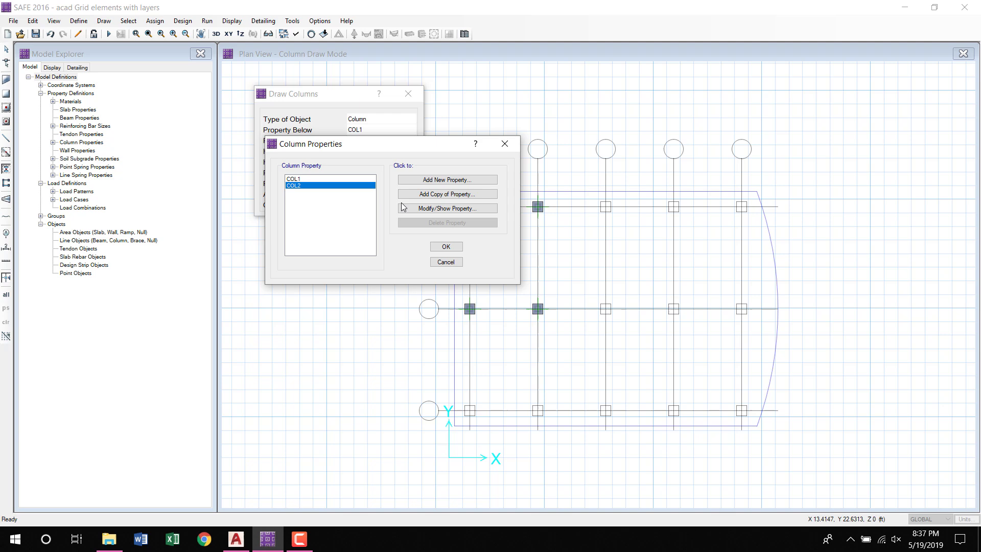
pyautogui.click(439, 209)
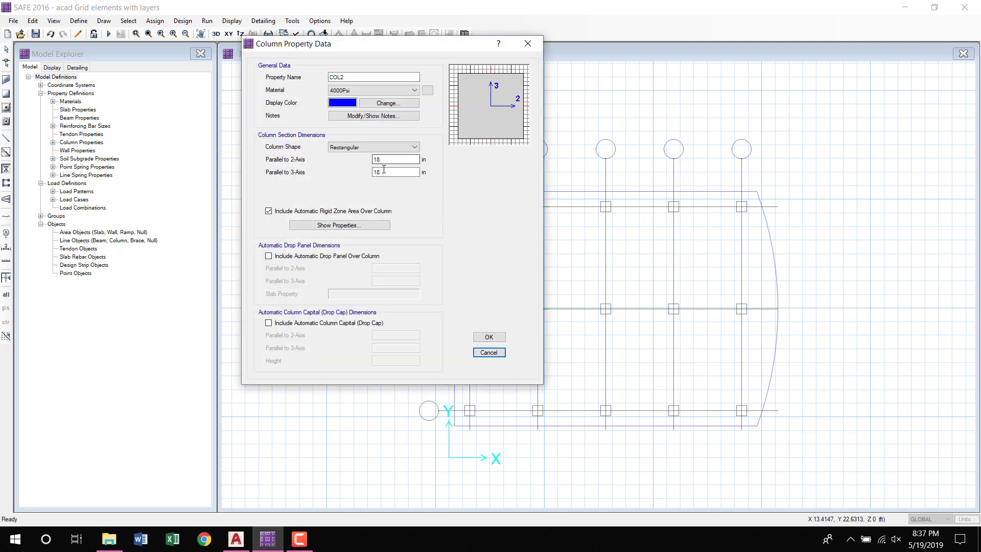
pyautogui.click(489, 337)
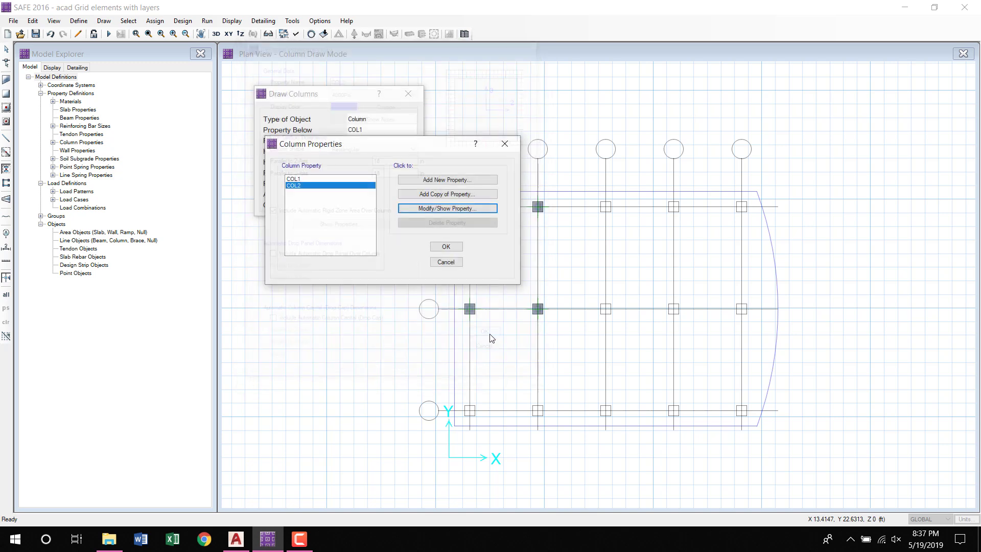
pyautogui.click(445, 246)
pyautogui.click(407, 93)
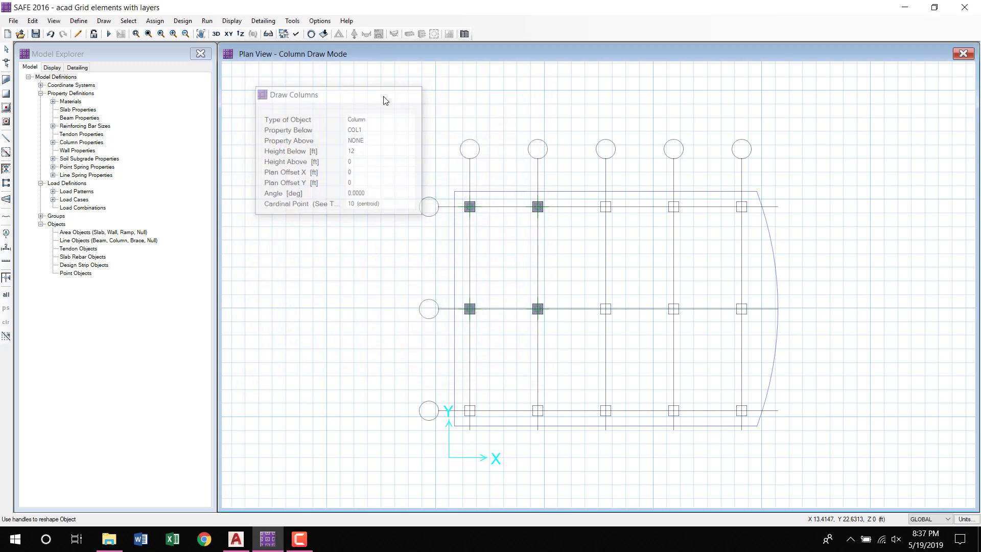
# Add a thick-plate slab property named SLAB 6" in 4000Psi material and set its thickness.
pyautogui.click(78, 21)
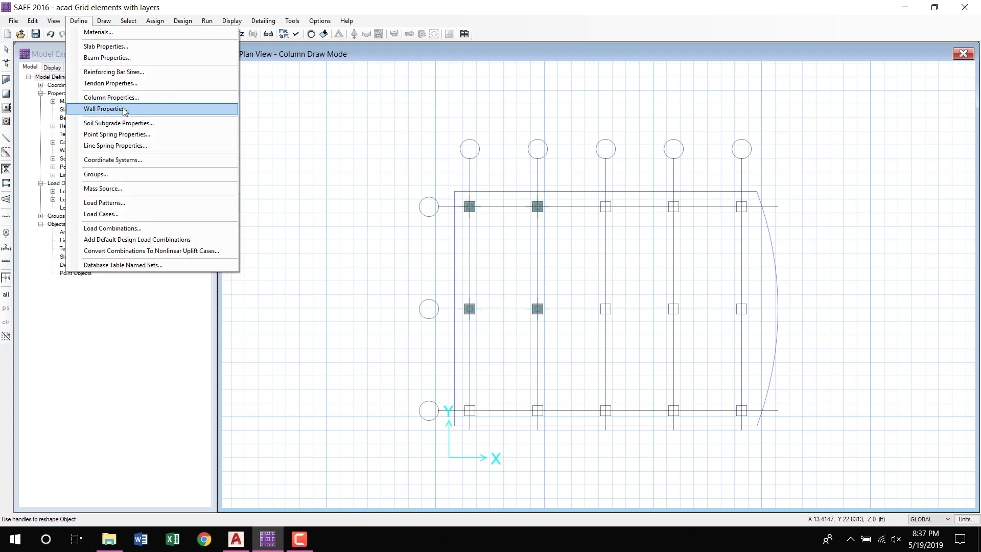
pyautogui.click(105, 46)
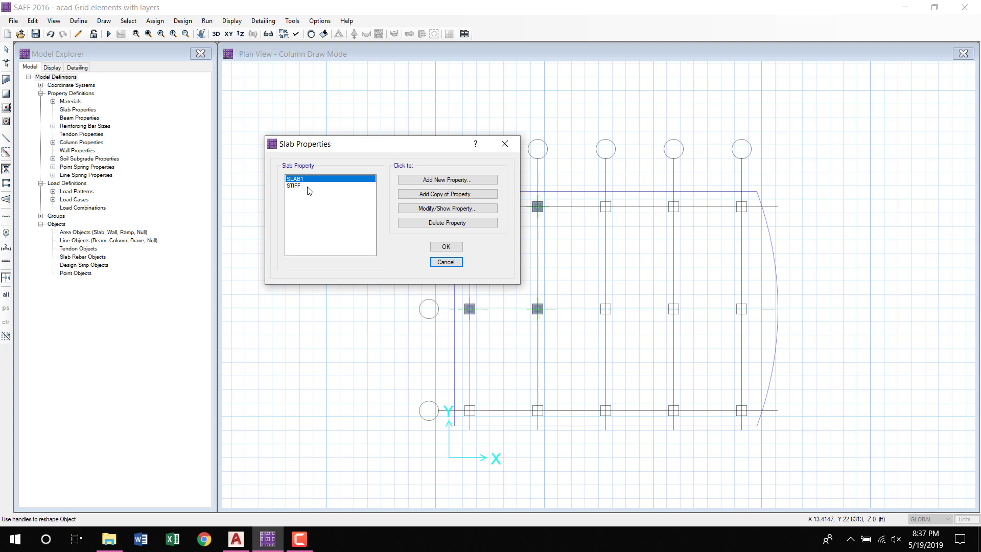
pyautogui.click(429, 182)
pyautogui.click(407, 122)
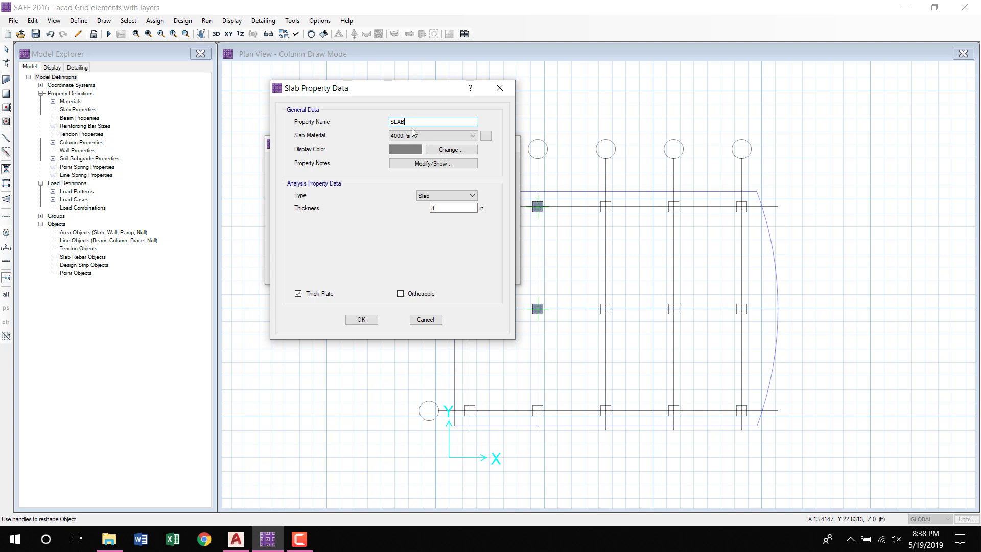
pyautogui.write('6"')
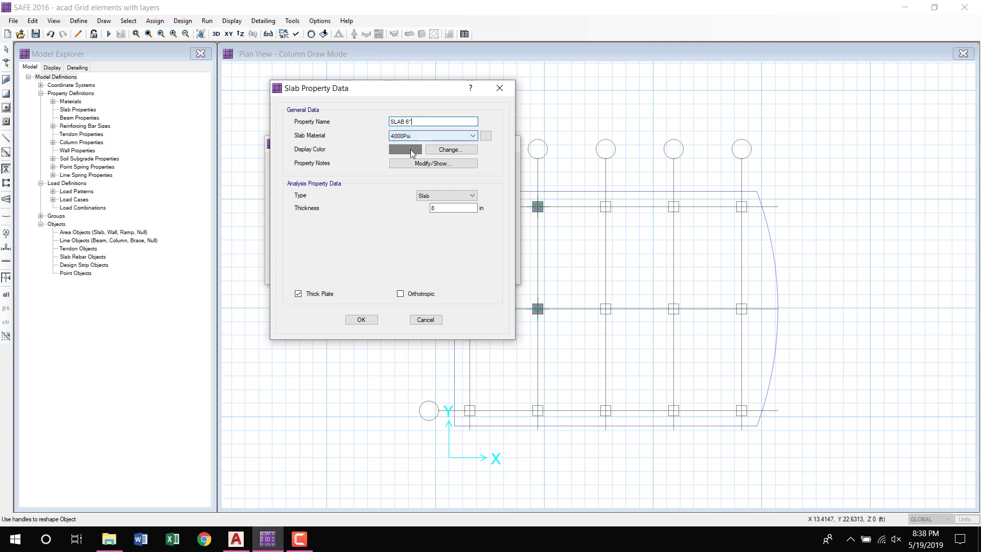
pyautogui.moveTo(442, 208); pyautogui.dragTo(426, 207)
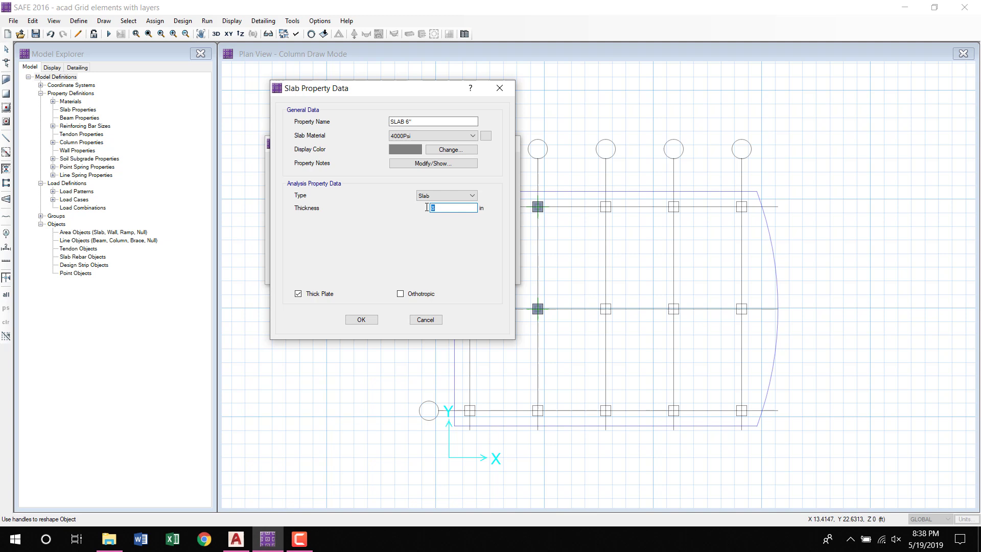
pyautogui.click(362, 319)
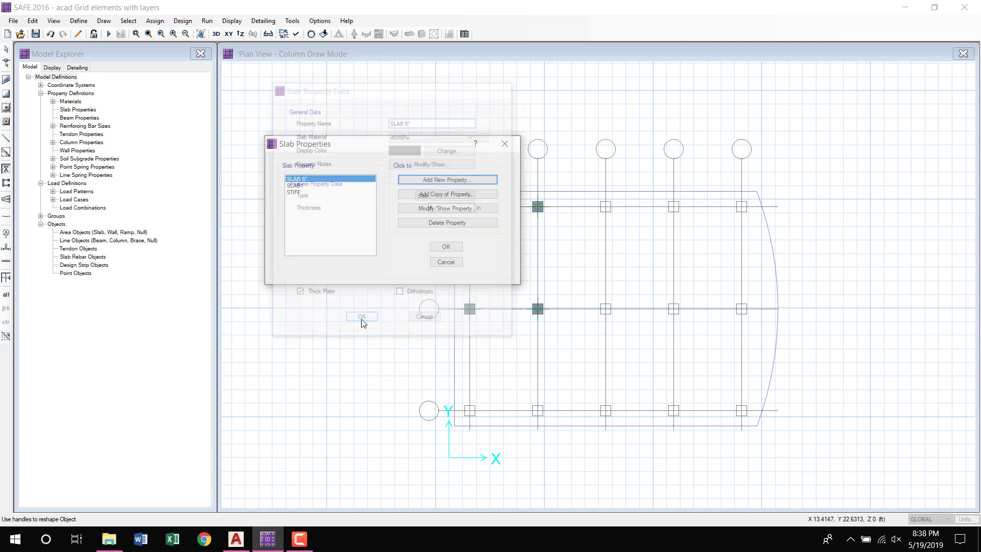
pyautogui.click(443, 249)
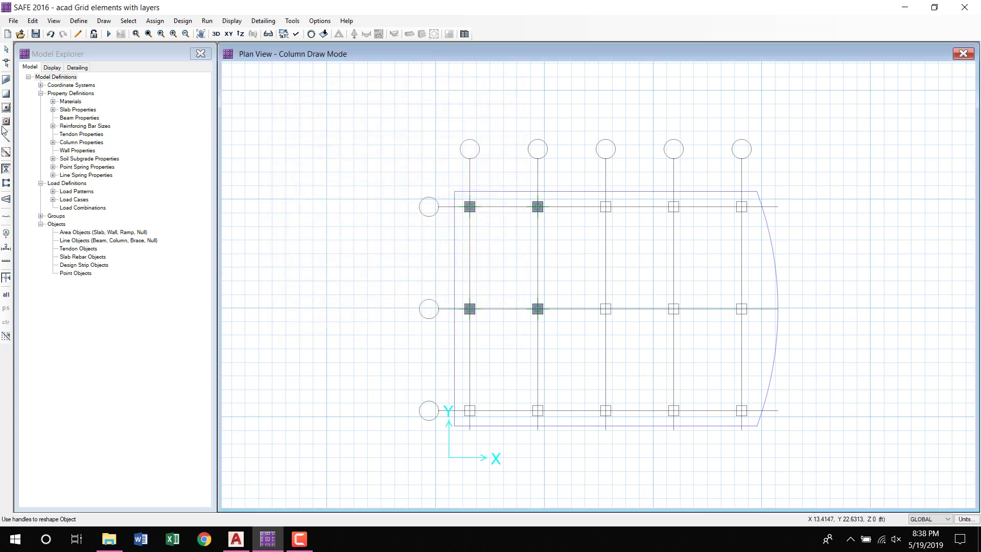
# In area draw mode with SLAB 6", convert the plan's curved-edge architectural outline to a SAFE slab area and review its assignments.
pyautogui.click(7, 84)
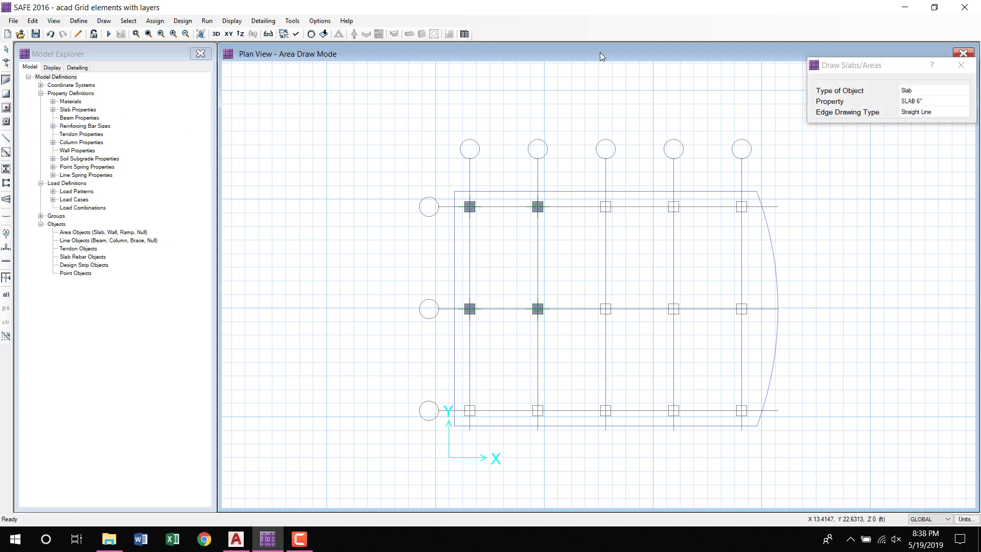
pyautogui.rightClick(646, 195)
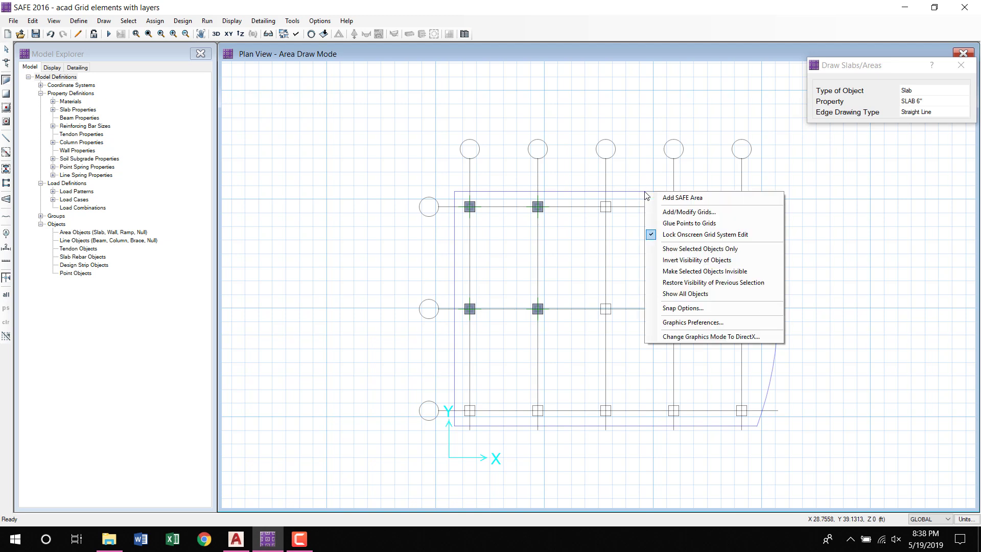
pyautogui.rightClick(642, 194)
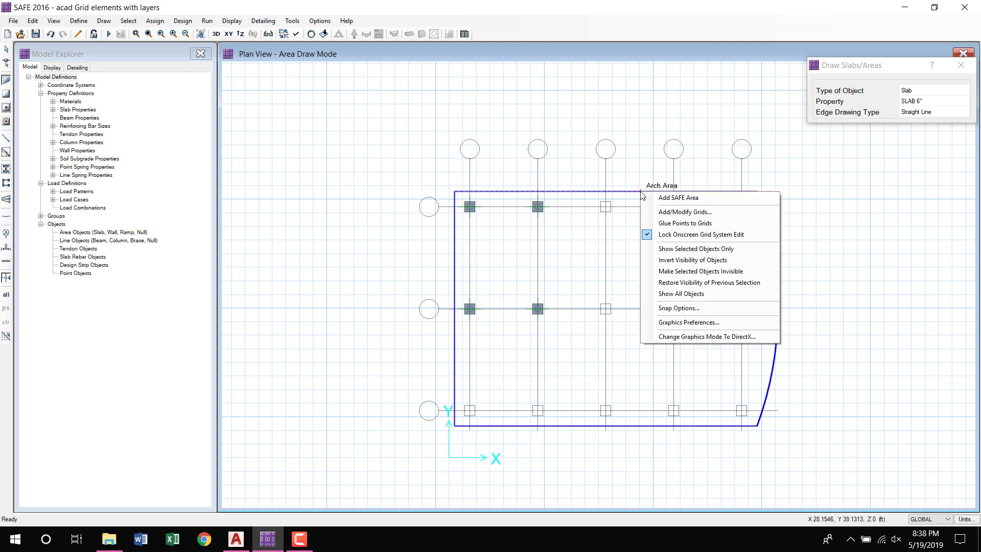
pyautogui.click(680, 199)
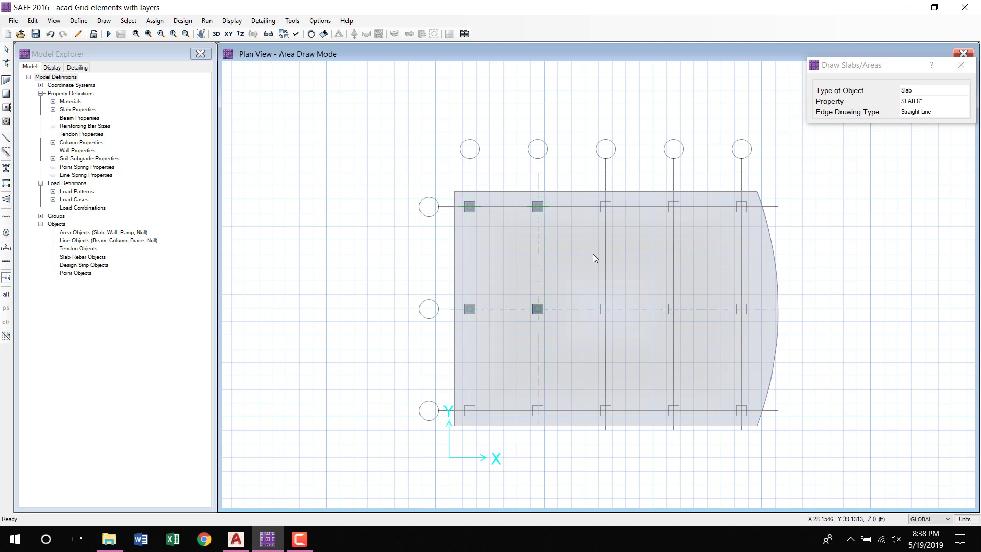
pyautogui.rightClick(628, 239)
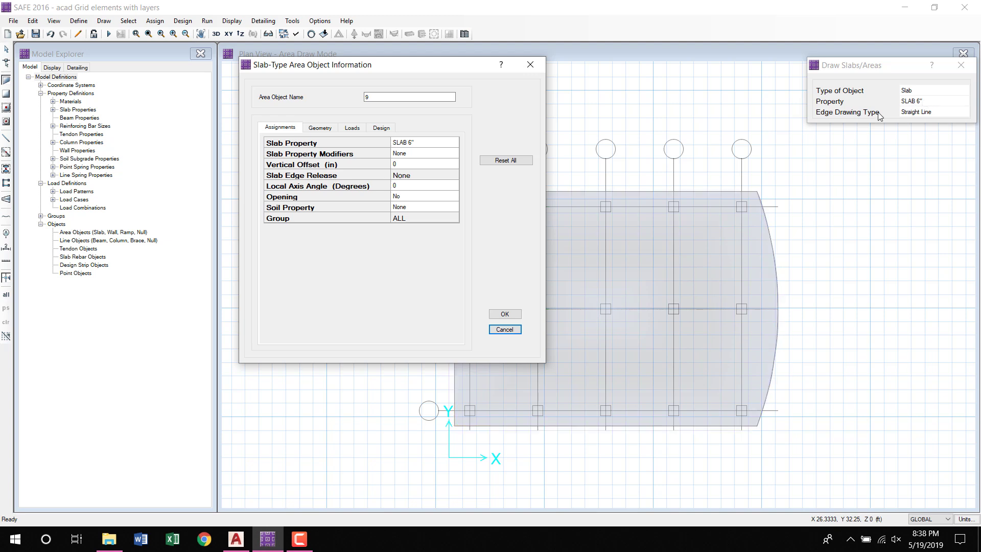
pyautogui.click(505, 313)
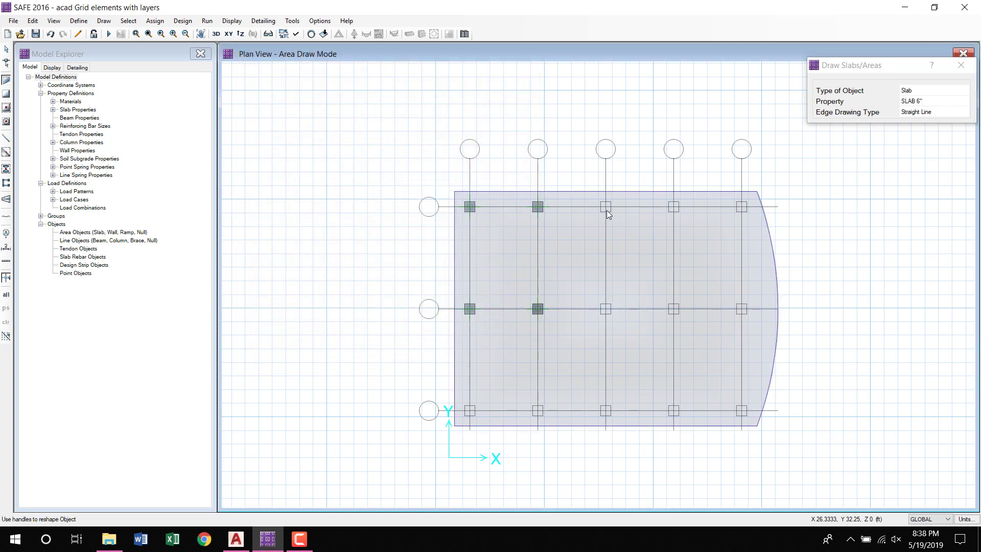